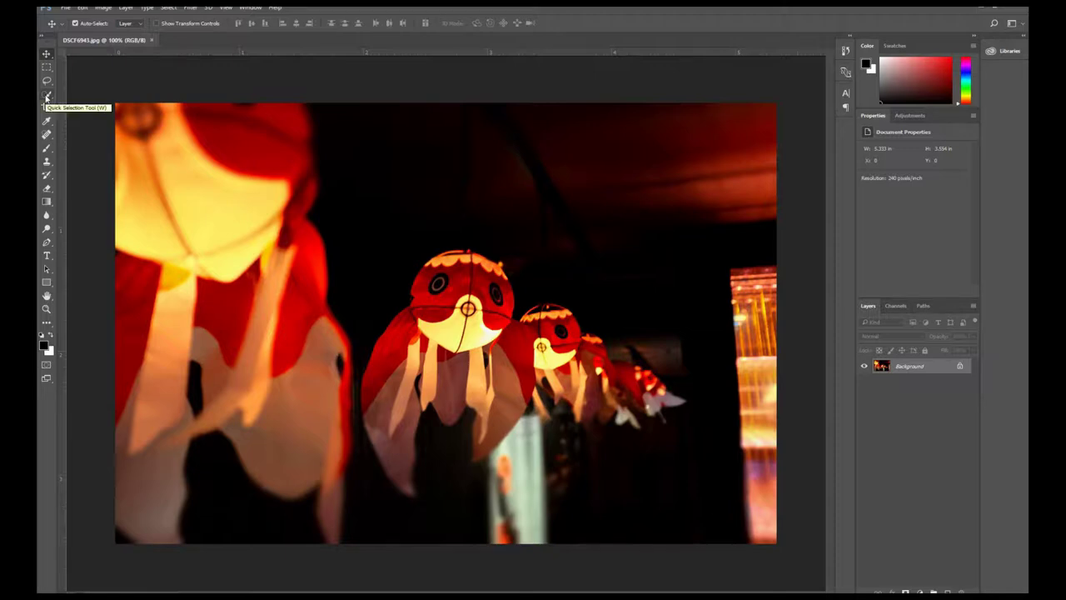
- Choose the Quick Selection tool and duplicate the Background onto a new Layer 1
click(47, 95)
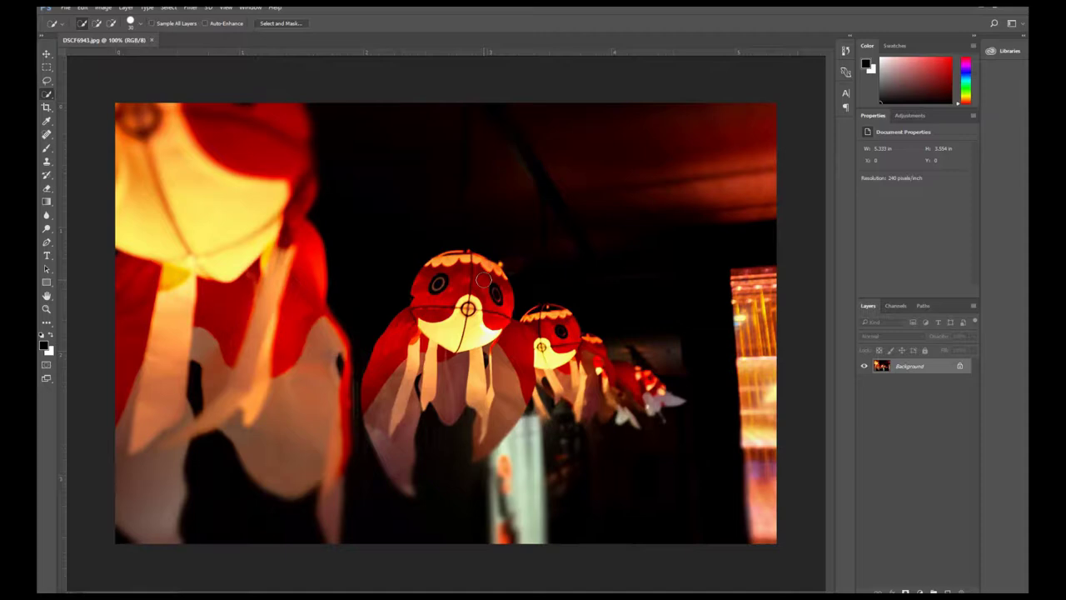
click(468, 309)
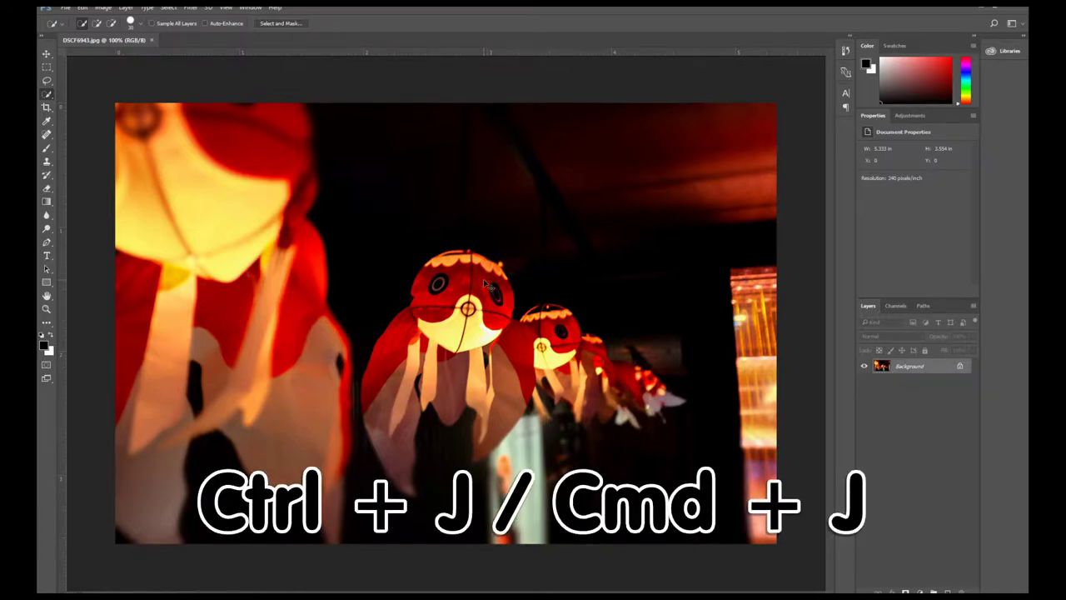
key(ctrl+j)
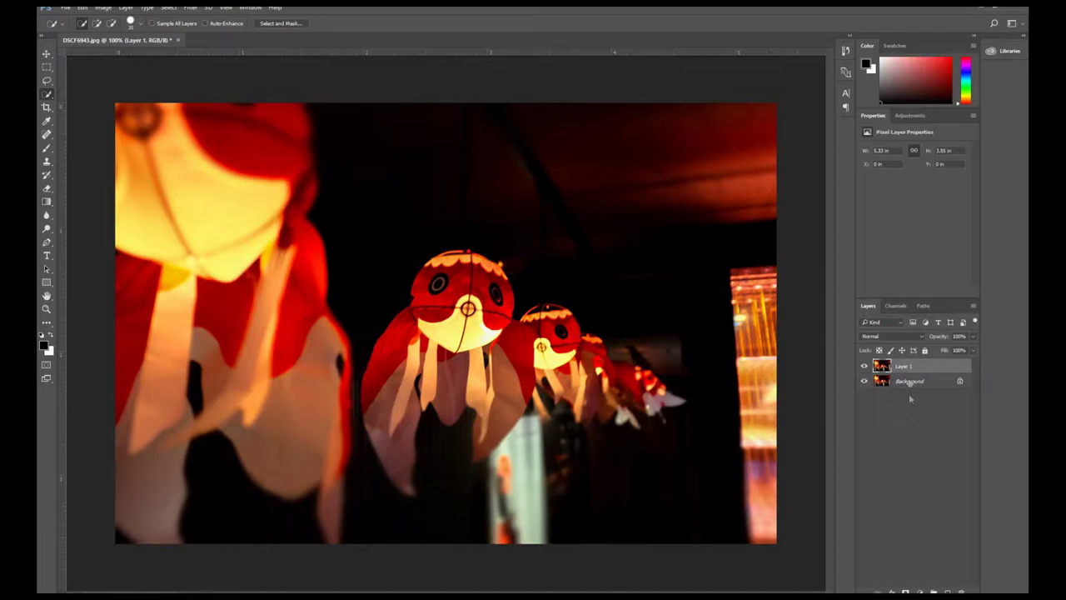
- Hide the original Background layer so only Layer 1 is visible
click(866, 382)
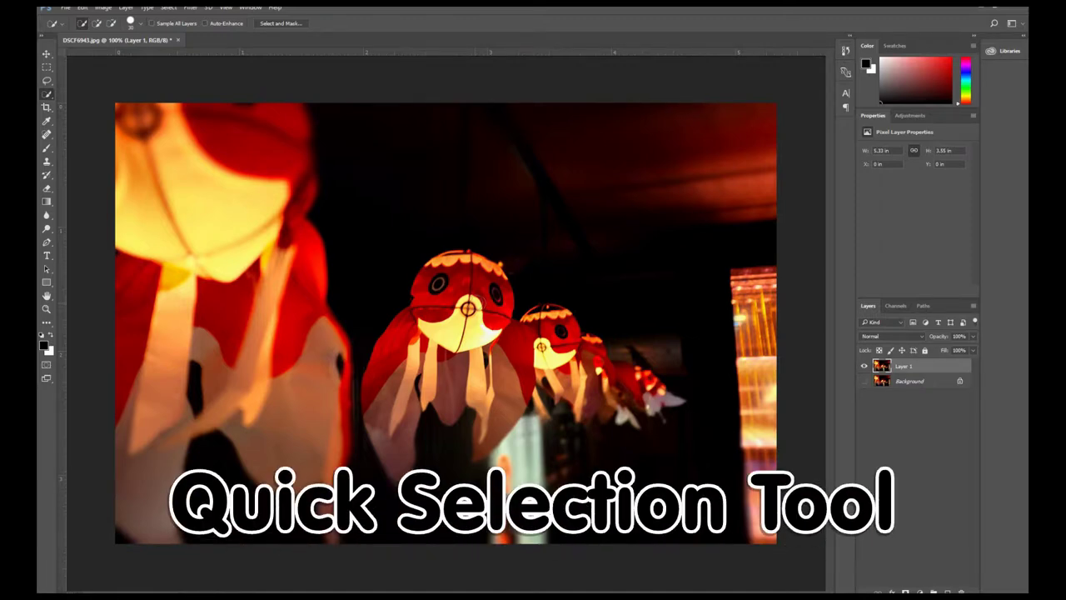
- Paint a Quick Selection over the centre lantern's head, fins and tentacles, then inspect its edges up close
click(456, 266)
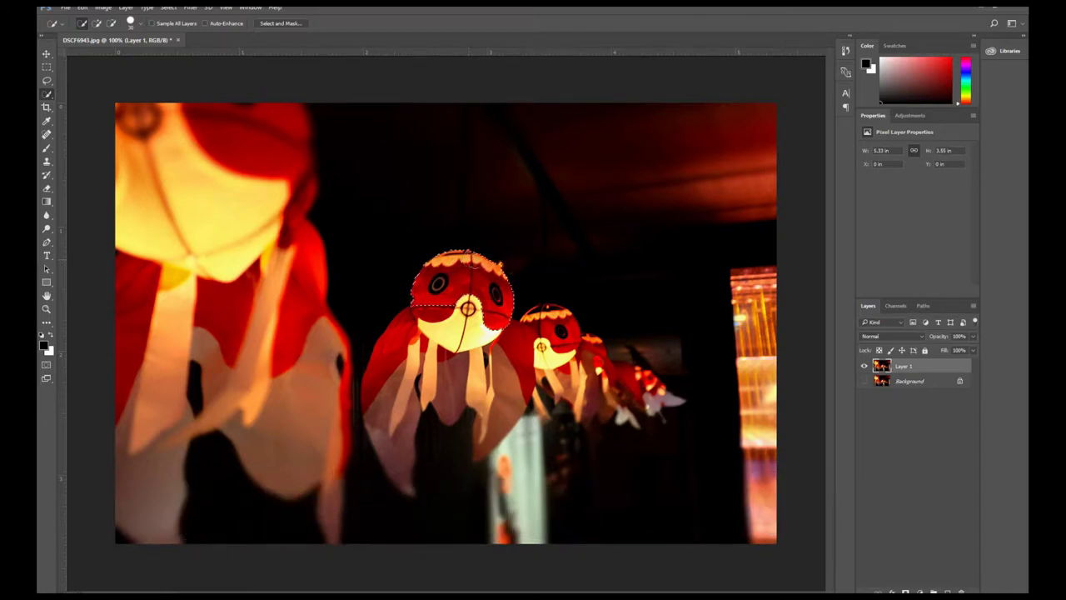
click(429, 329)
click(391, 374)
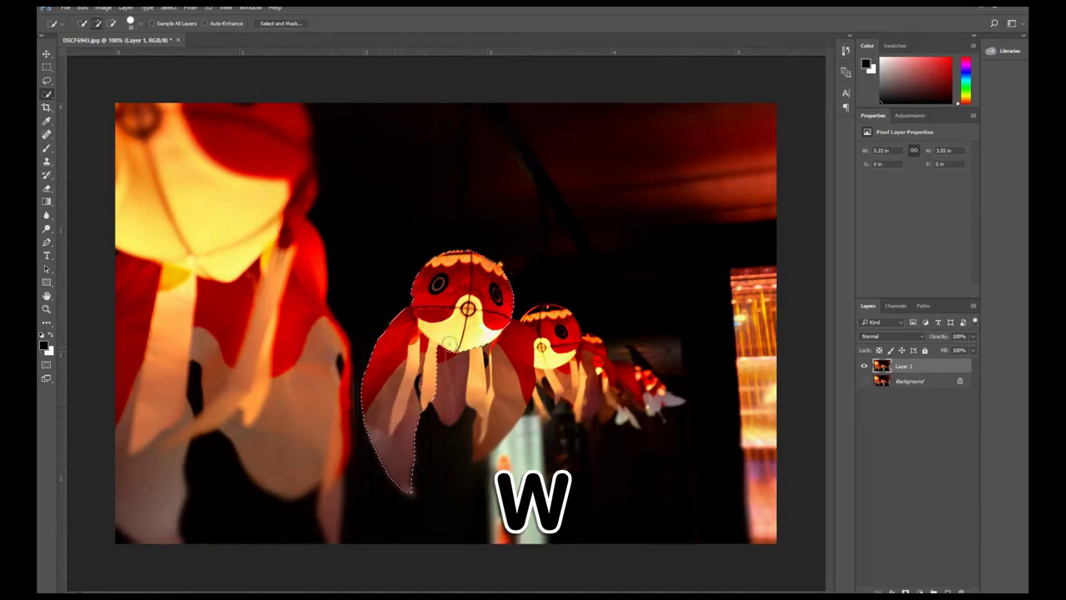
drag(448, 344, 472, 377)
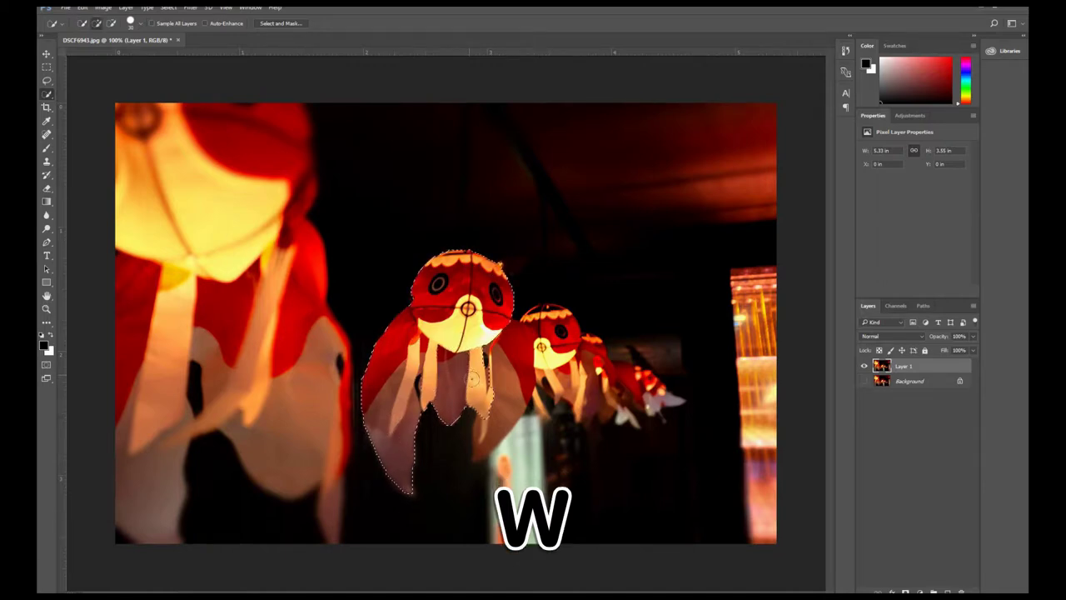
click(483, 430)
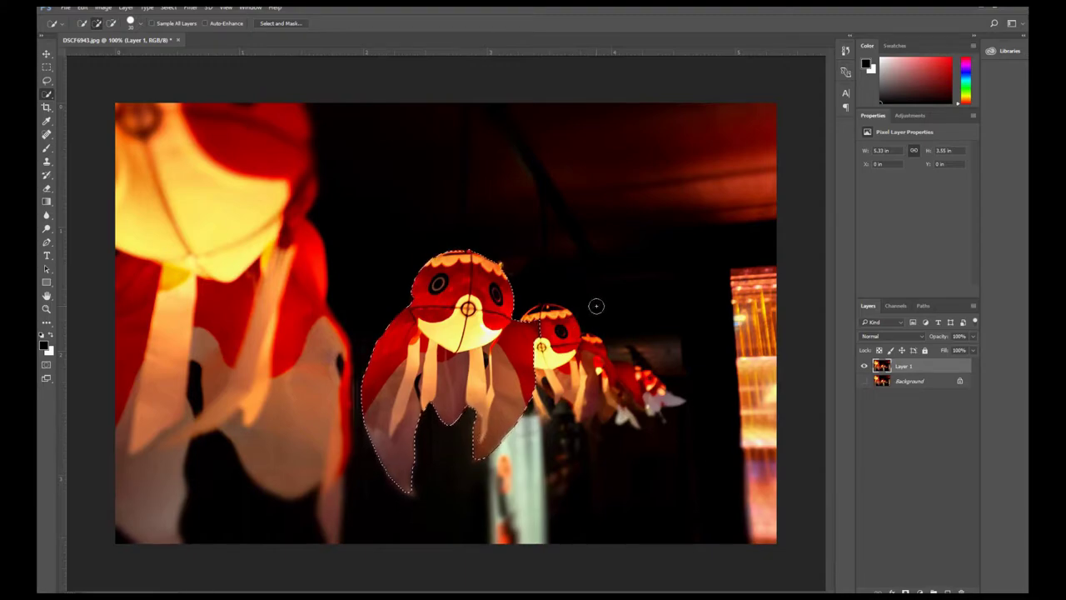
key(ctrl+plus)
key(ctrl+plus)
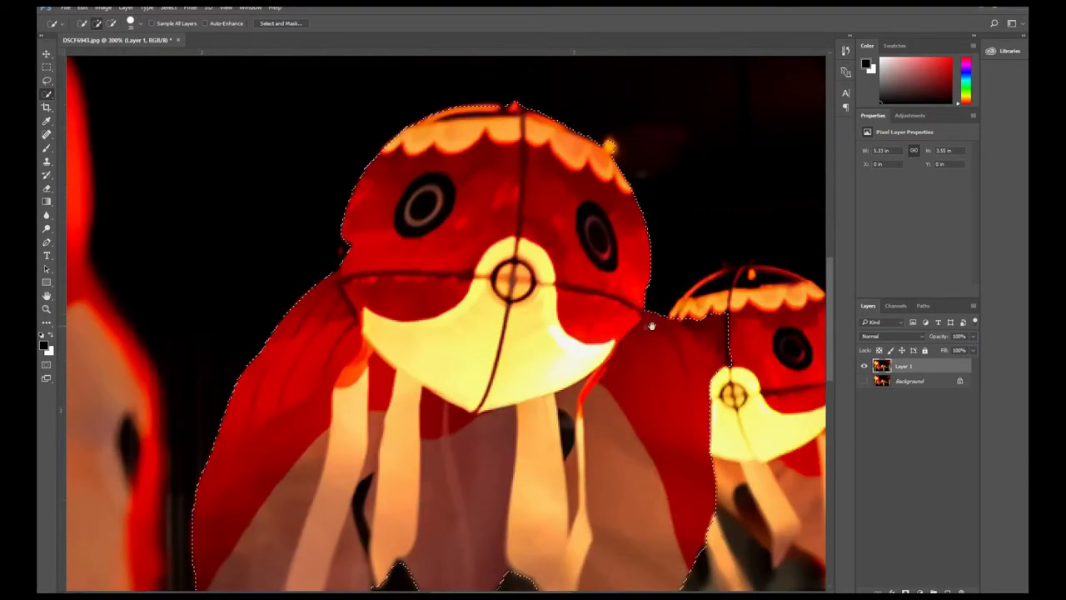
drag(652, 326, 500, 274)
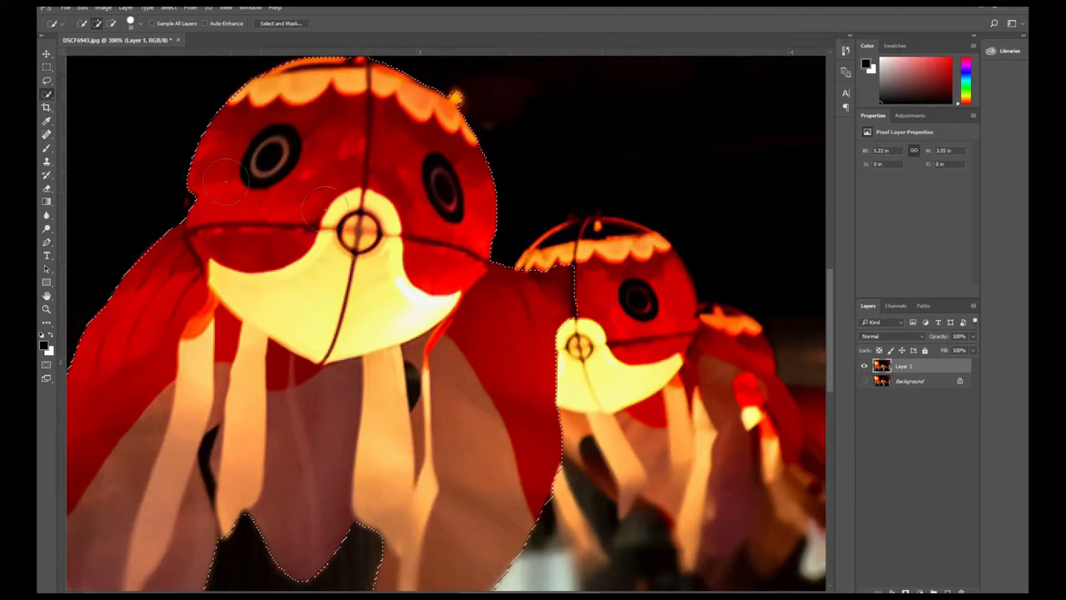
click(580, 342)
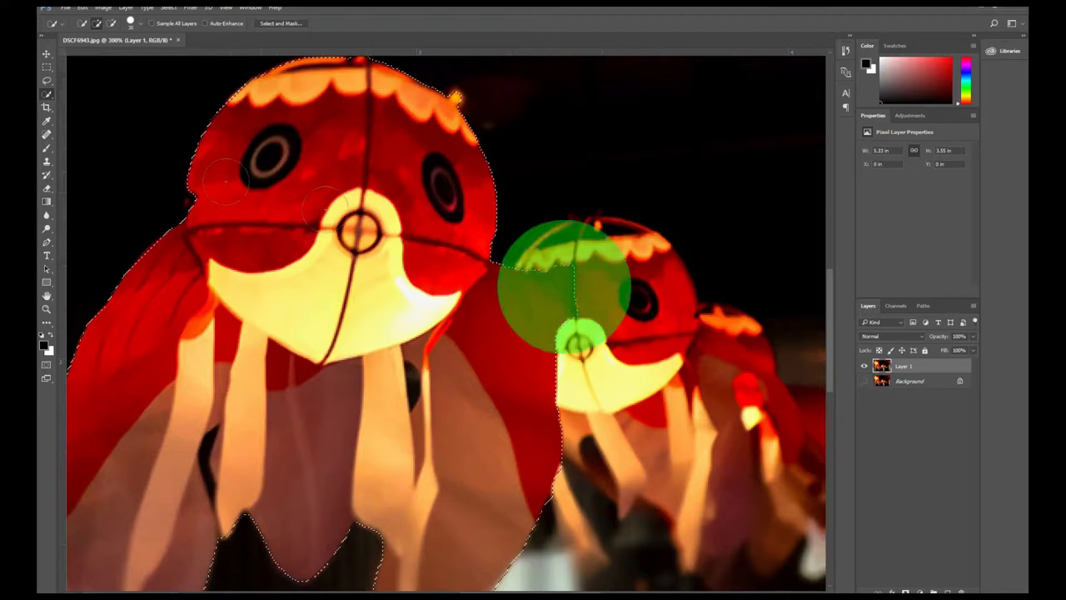
click(47, 81)
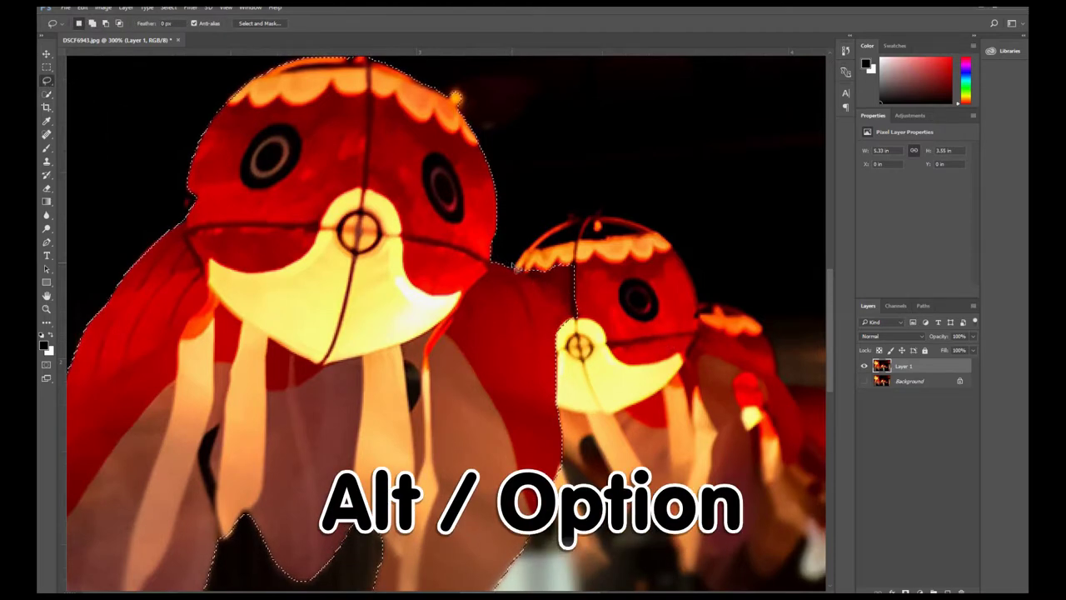
- Lasso the neighbouring lantern out of the selection and add the missing fin tip back
mouse_move(518, 272)
mouse_down()
mouse_move(564, 348)
mouse_move(589, 356)
mouse_move(614, 333)
mouse_move(607, 268)
mouse_move(583, 247)
mouse_move(542, 242)
mouse_move(494, 267)
mouse_move(515, 254)
mouse_move(550, 314)
mouse_move(551, 355)
mouse_move(645, 238)
mouse_move(553, 375)
mouse_move(559, 314)
mouse_move(475, 261)
mouse_move(483, 197)
mouse_up()
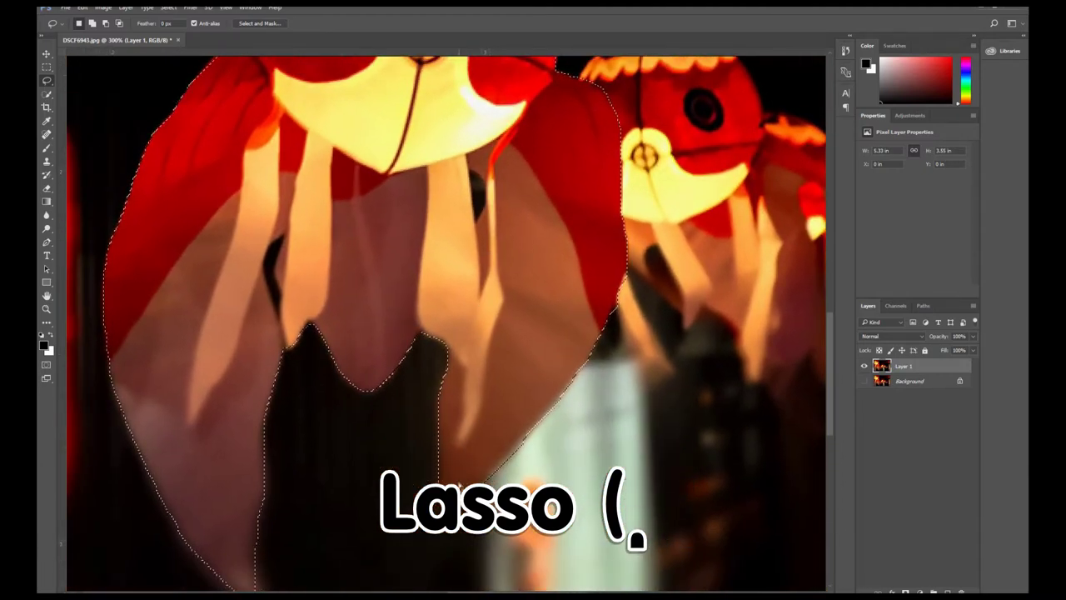
mouse_move(439, 483)
mouse_down()
mouse_move(434, 498)
mouse_move(468, 495)
mouse_up()
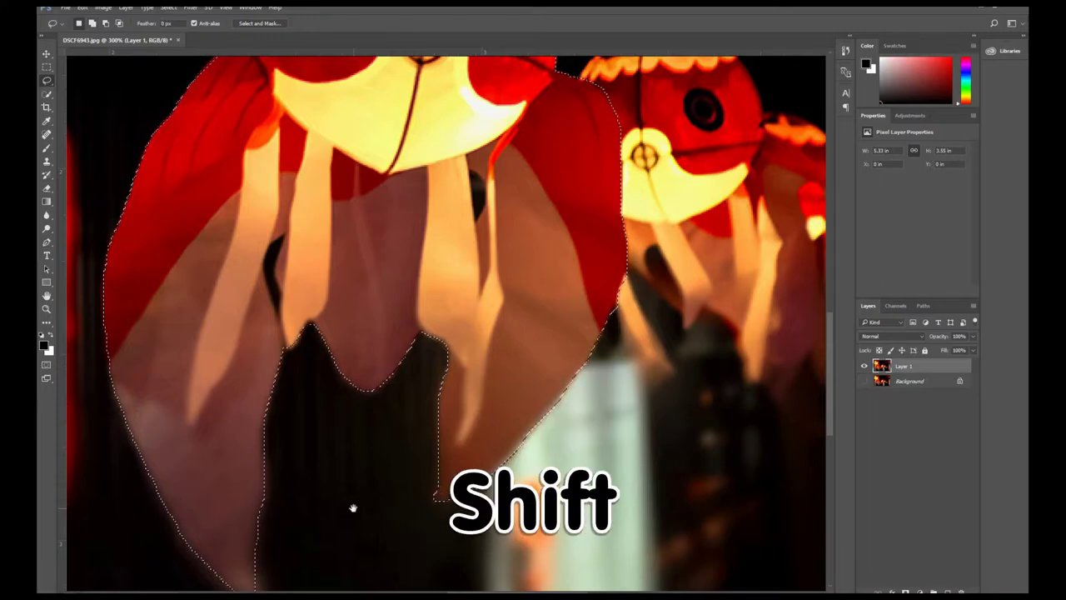
drag(352, 507, 350, 437)
mouse_move(248, 490)
mouse_down()
mouse_move(265, 532)
mouse_move(206, 502)
mouse_move(187, 464)
mouse_move(193, 428)
mouse_up()
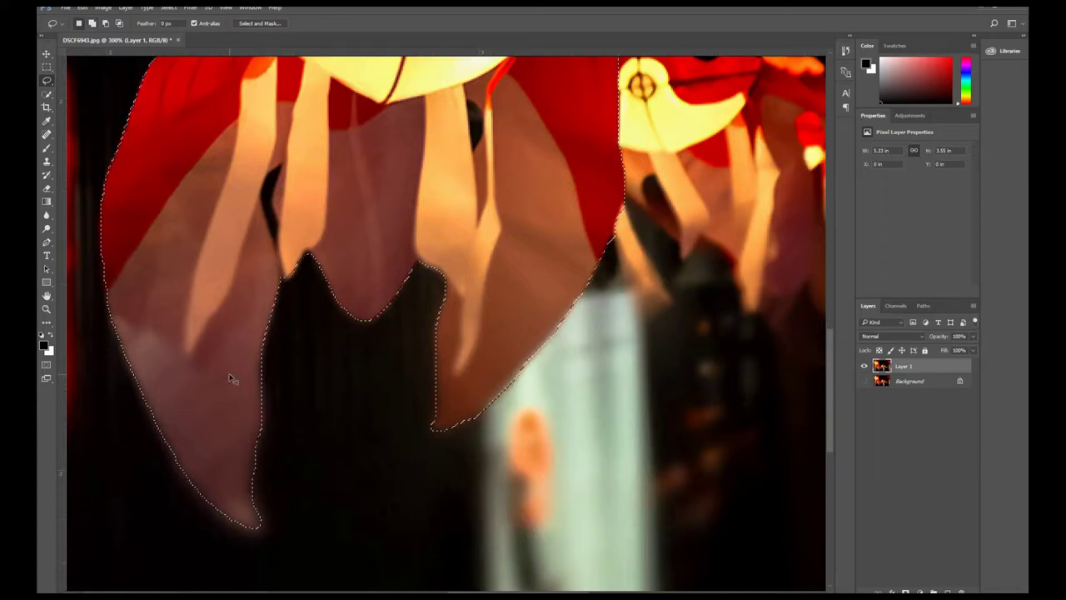
key(ctrl+0)
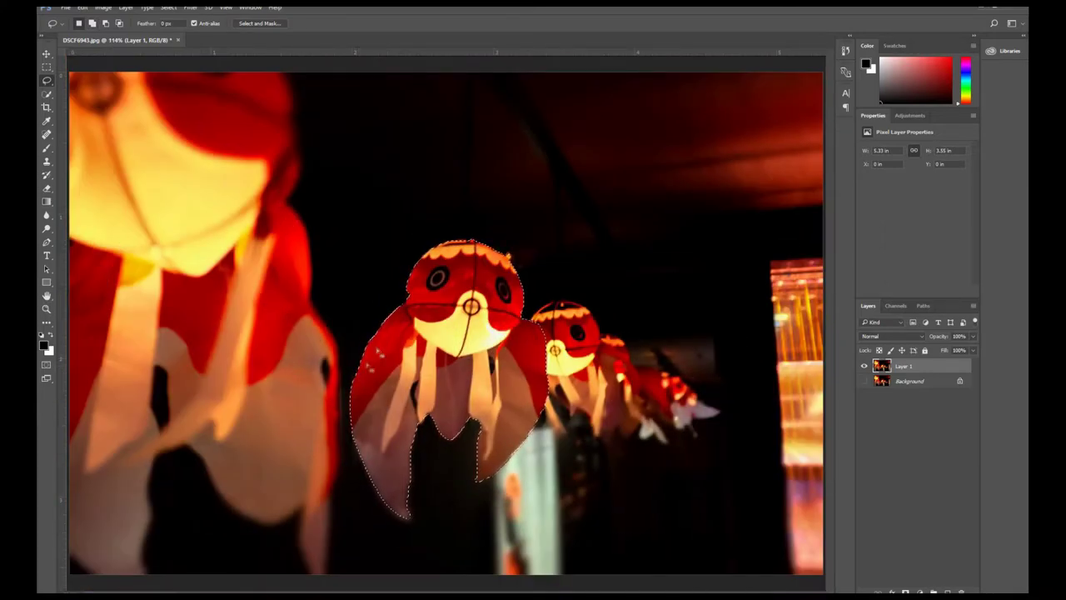
- Open Select and Mask and preview the selected lantern on its own
click(261, 23)
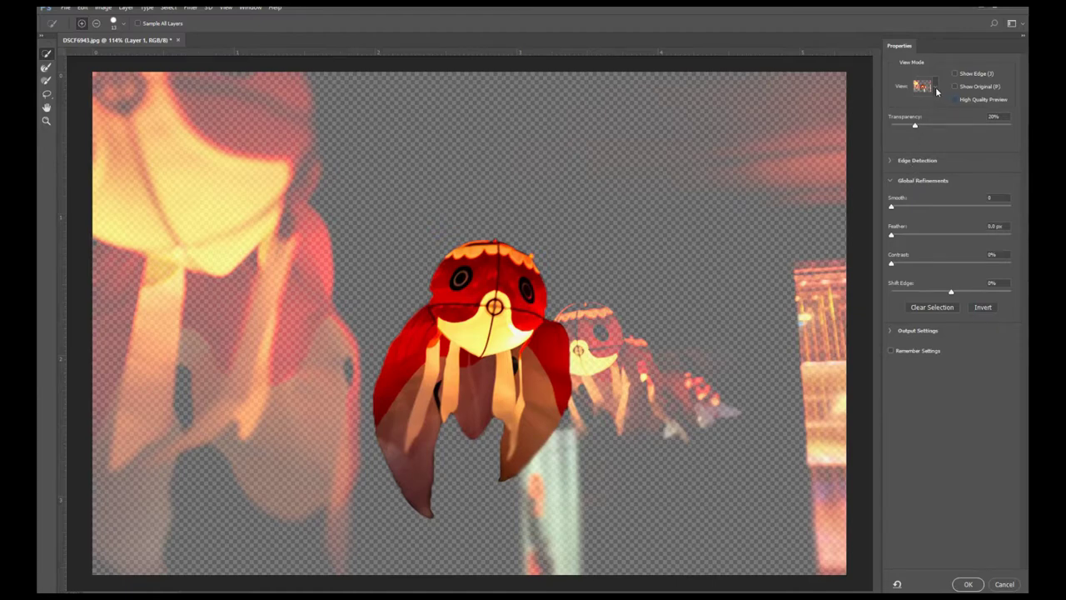
click(936, 88)
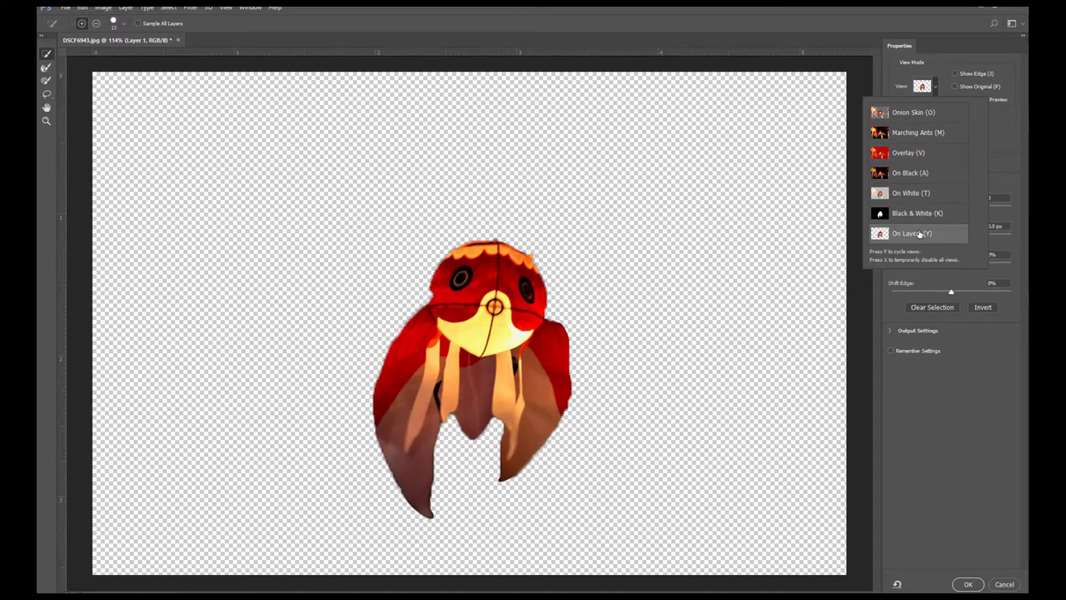
click(919, 234)
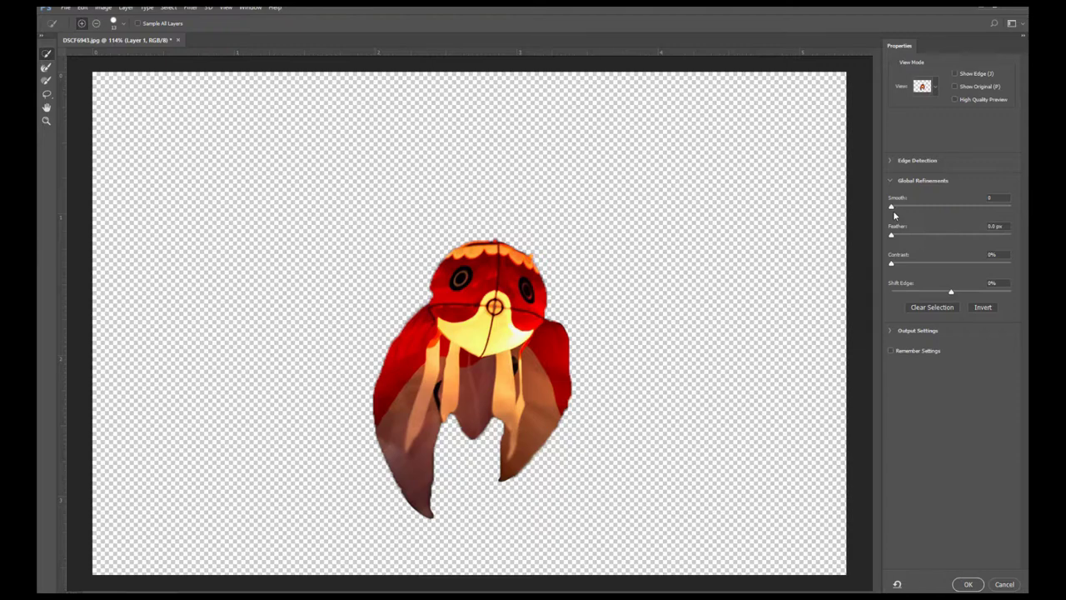
- Set Smooth to minimum, Feather to 2 px, Contrast to 45% and Shift Edge to 0%
mouse_move(892, 207)
mouse_down()
mouse_move(945, 209)
mouse_move(891, 208)
mouse_up()
key(ctrl+plus)
key(ctrl+plus)
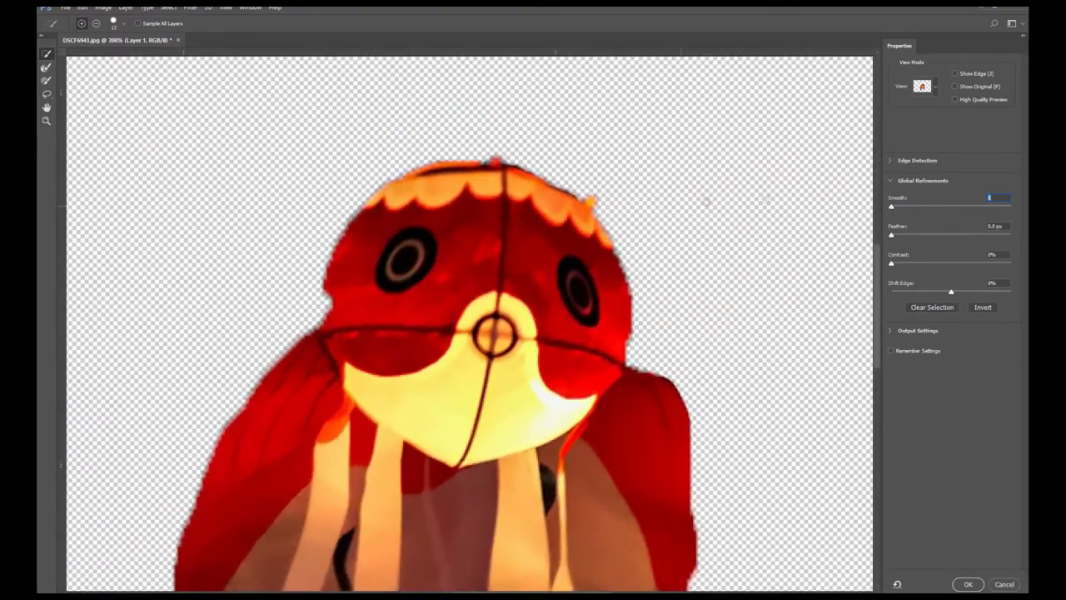
mouse_move(896, 209)
mouse_down()
mouse_move(912, 208)
mouse_move(900, 209)
mouse_up()
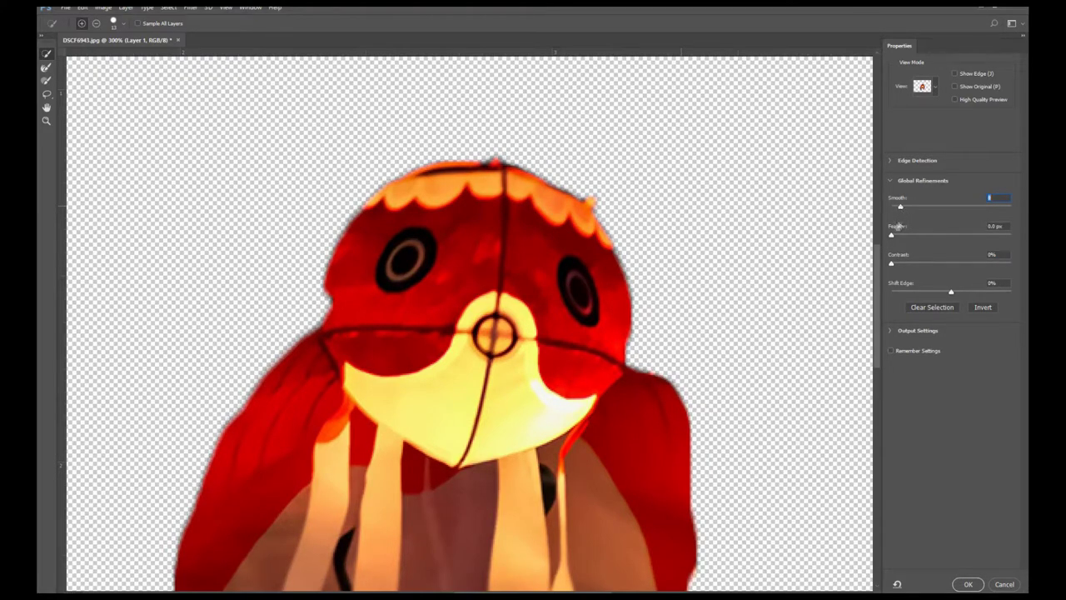
drag(892, 235, 905, 239)
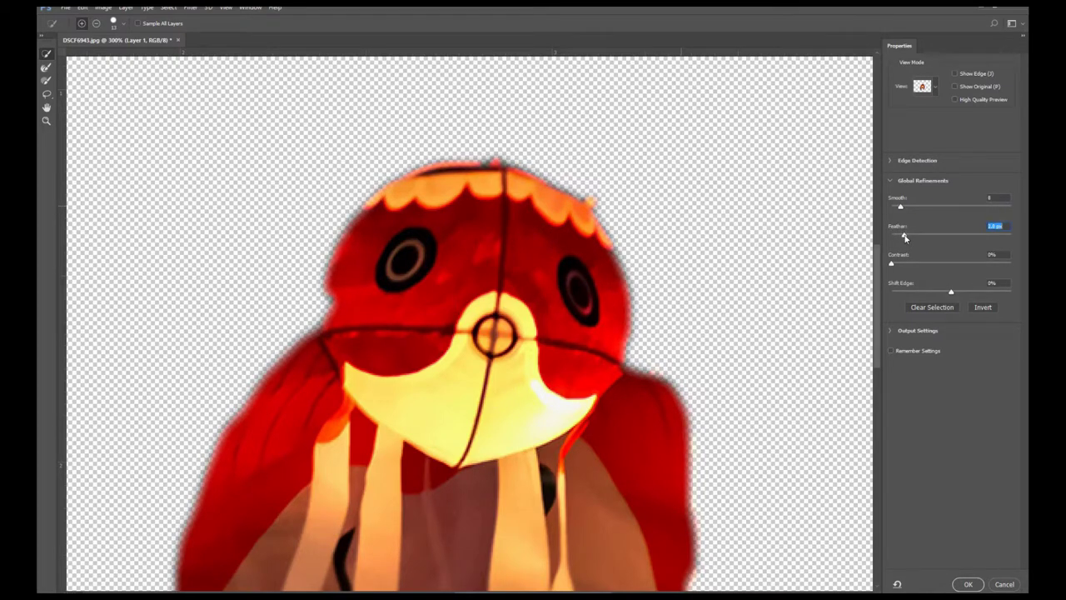
drag(892, 265, 946, 268)
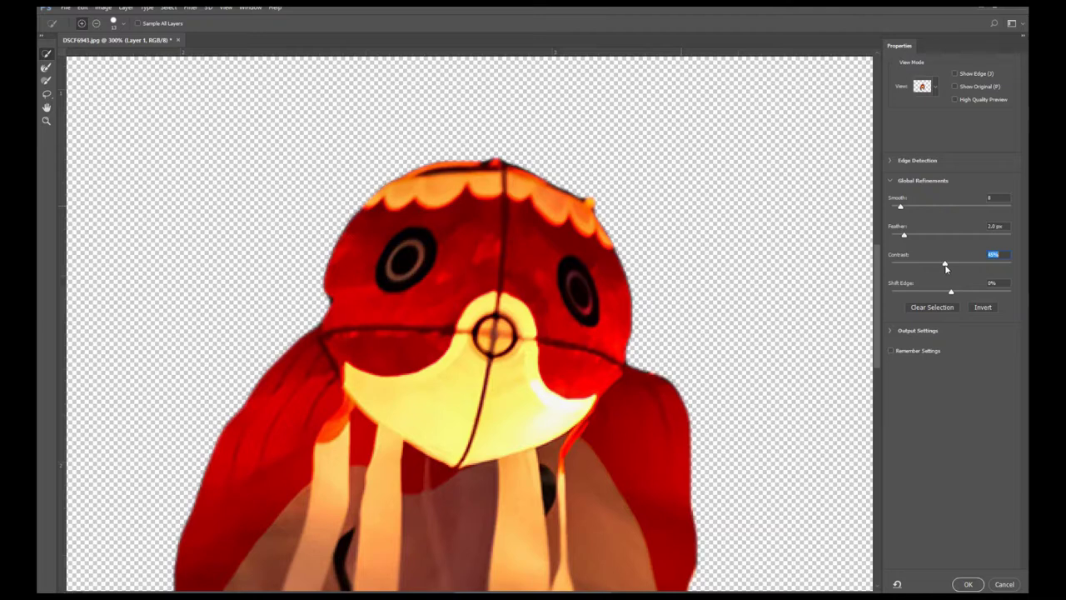
drag(950, 291, 975, 294)
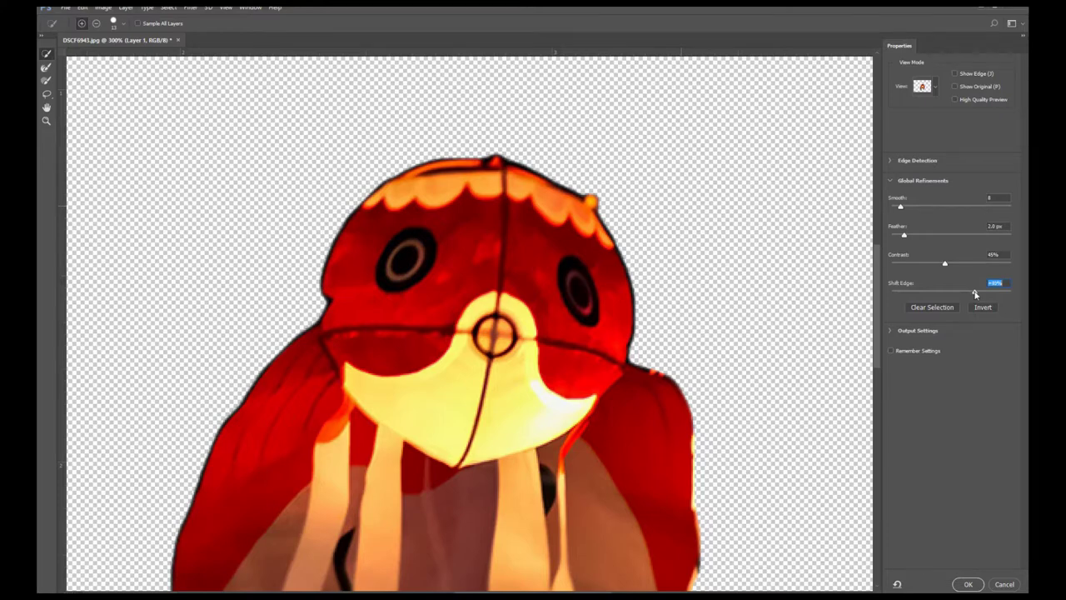
drag(975, 294, 967, 291)
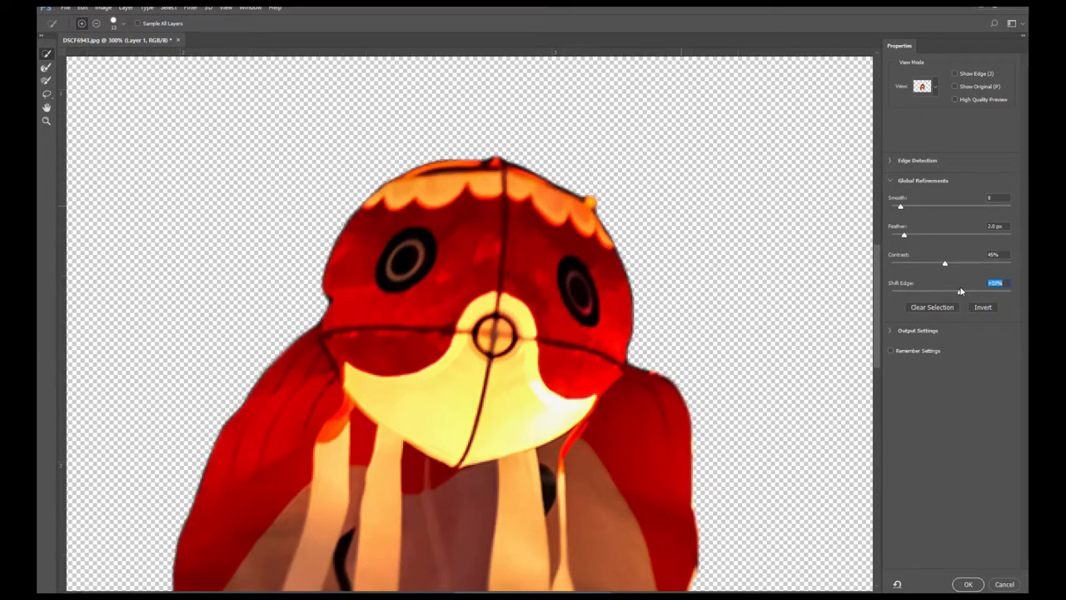
drag(968, 292, 952, 291)
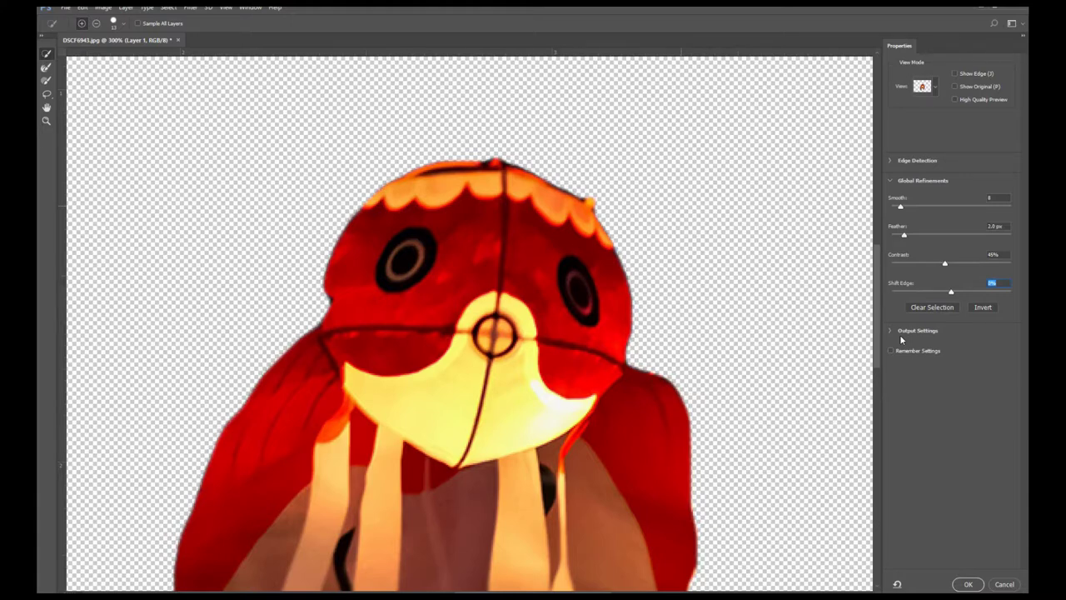
- Turn on Decontaminate Colors, output to a new layer with layer mask, and apply
click(892, 331)
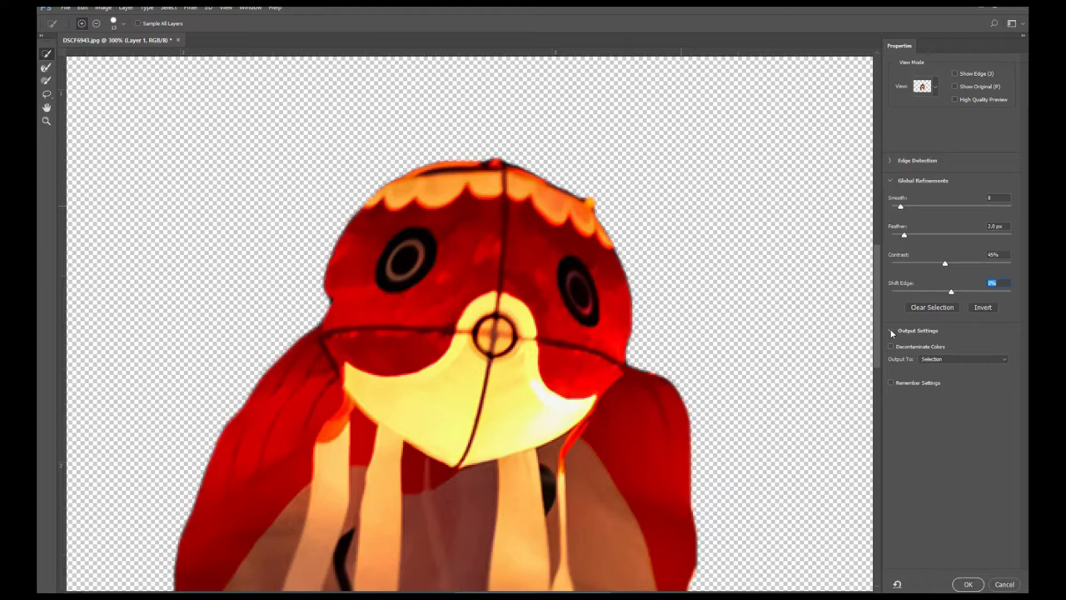
click(891, 346)
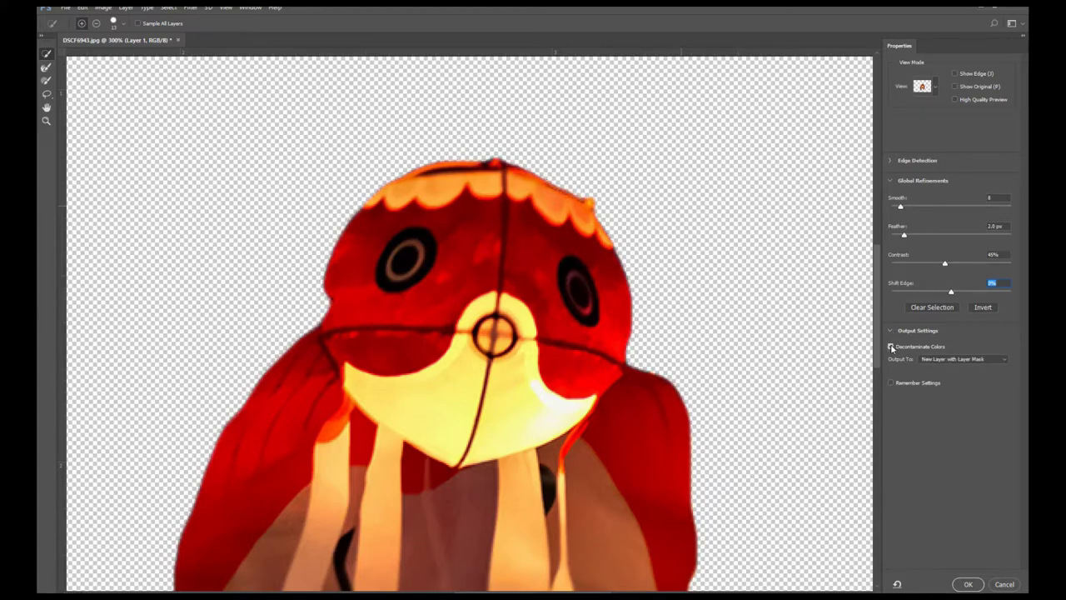
click(891, 346)
key(ctrl+0)
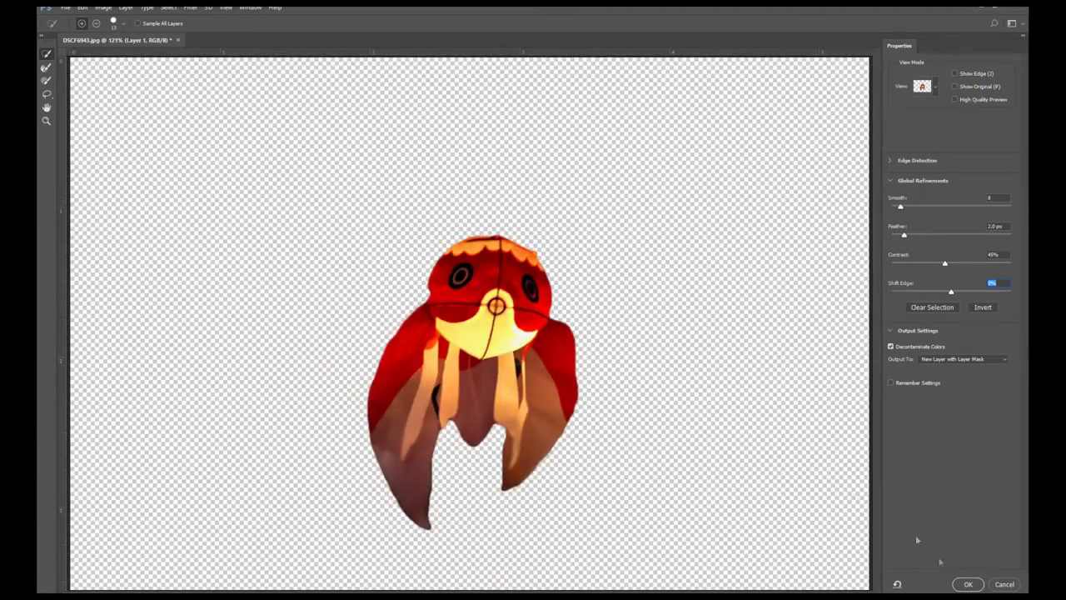
click(969, 585)
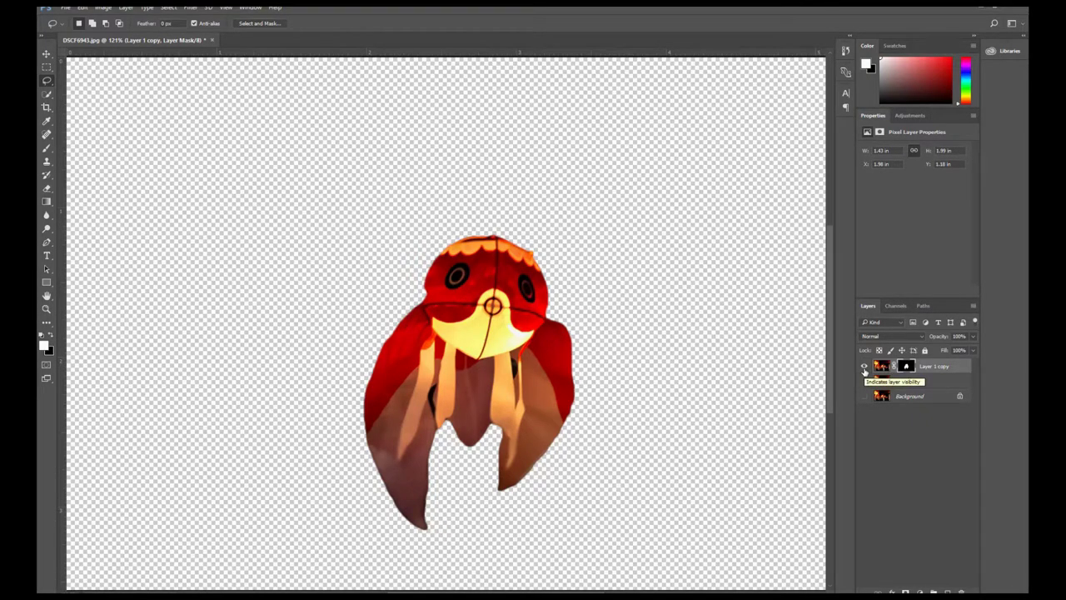
- Hide the Layer 1 copy cutout, show Layer 1, and make Layer 1 the active layer
click(863, 369)
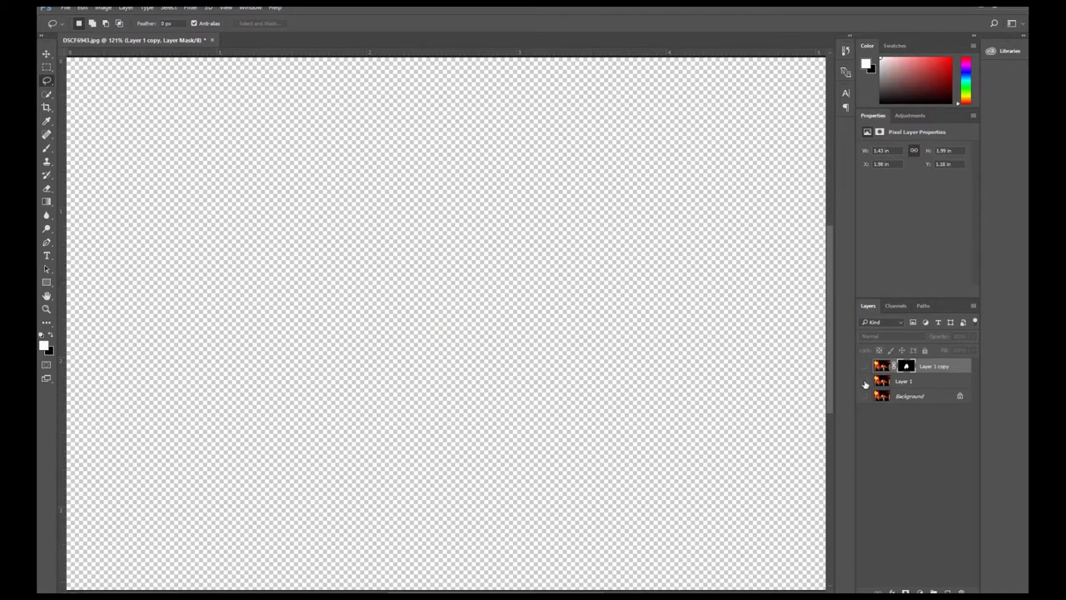
click(864, 382)
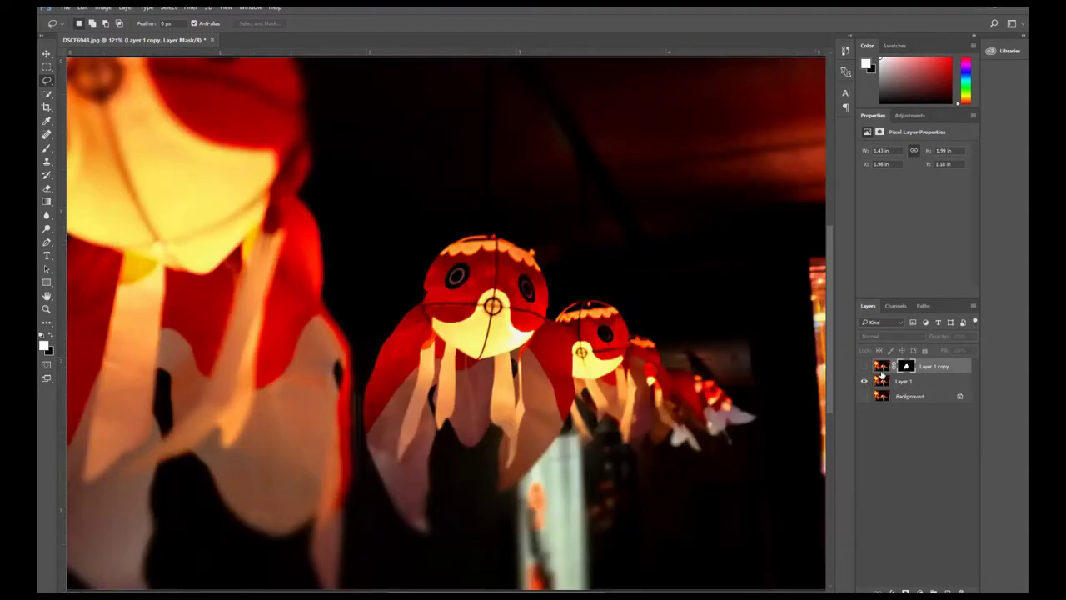
key(ctrl+0)
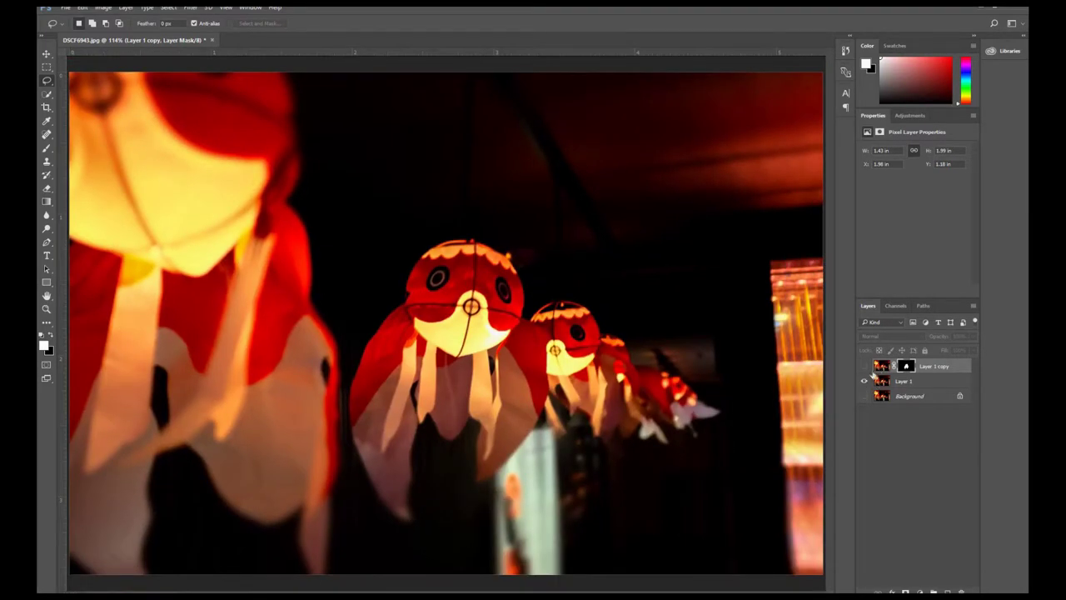
click(921, 383)
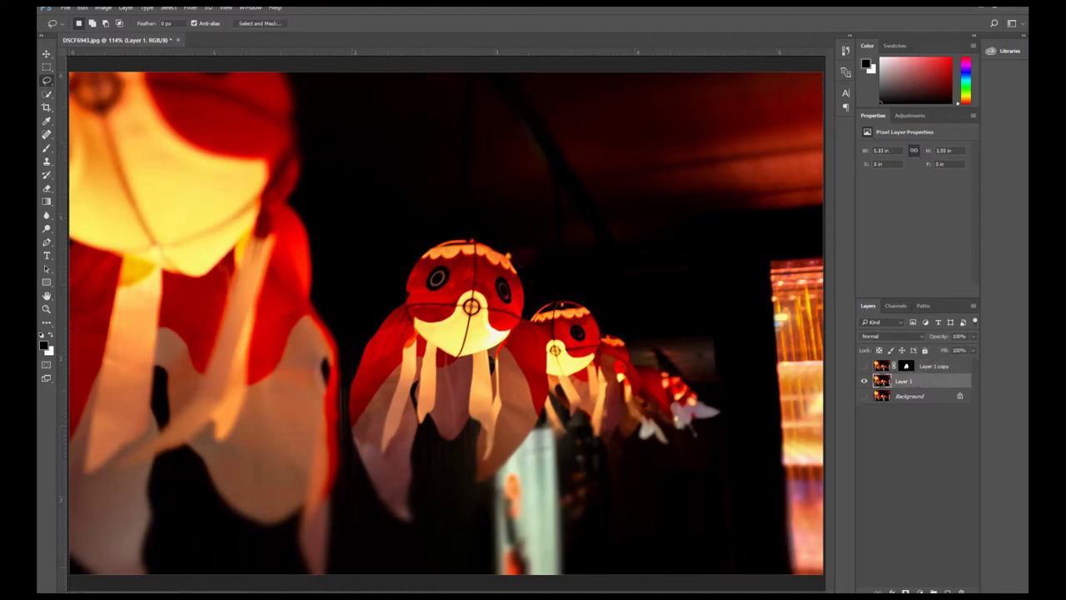
- Apply Image > Adjustments > Desaturate to Layer 1 to make it black and white
click(103, 8)
mouse_move(125, 33)
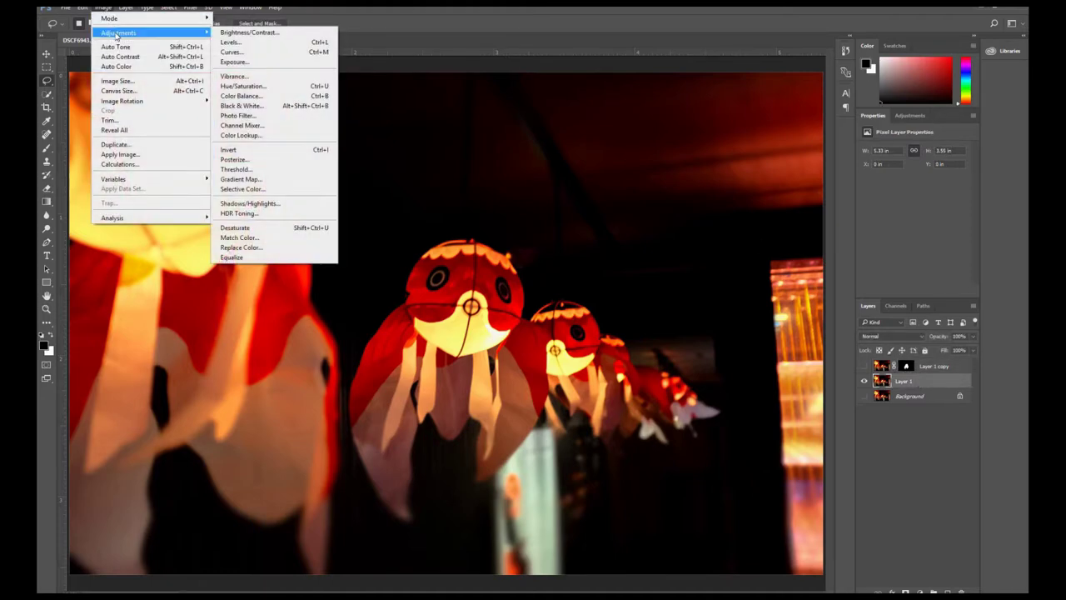
click(327, 234)
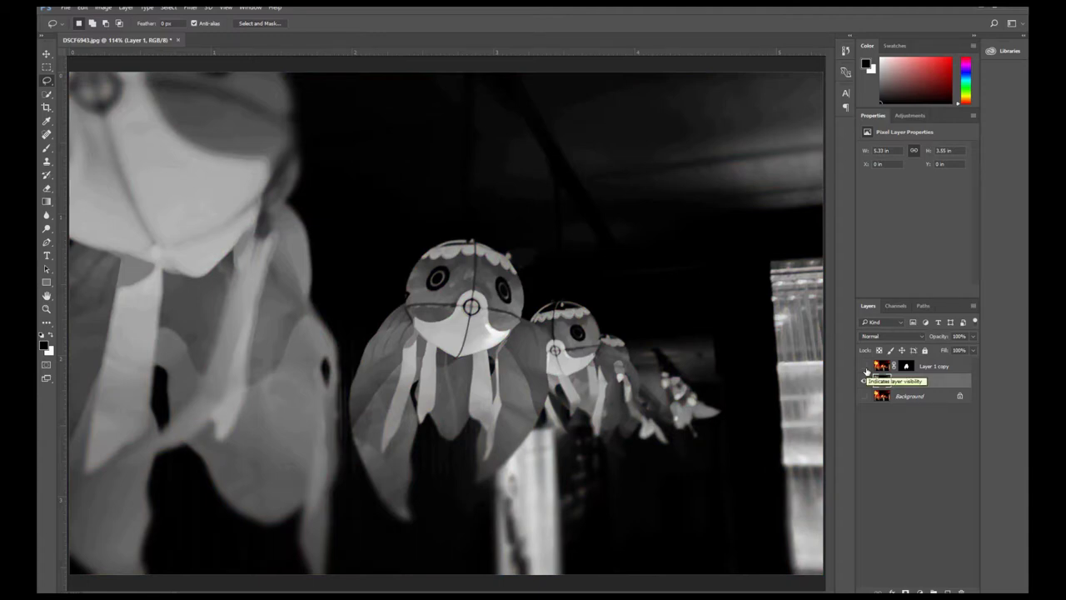
- Show the colour Layer 1 copy over the grey photo and hide the interface with Tab
click(864, 367)
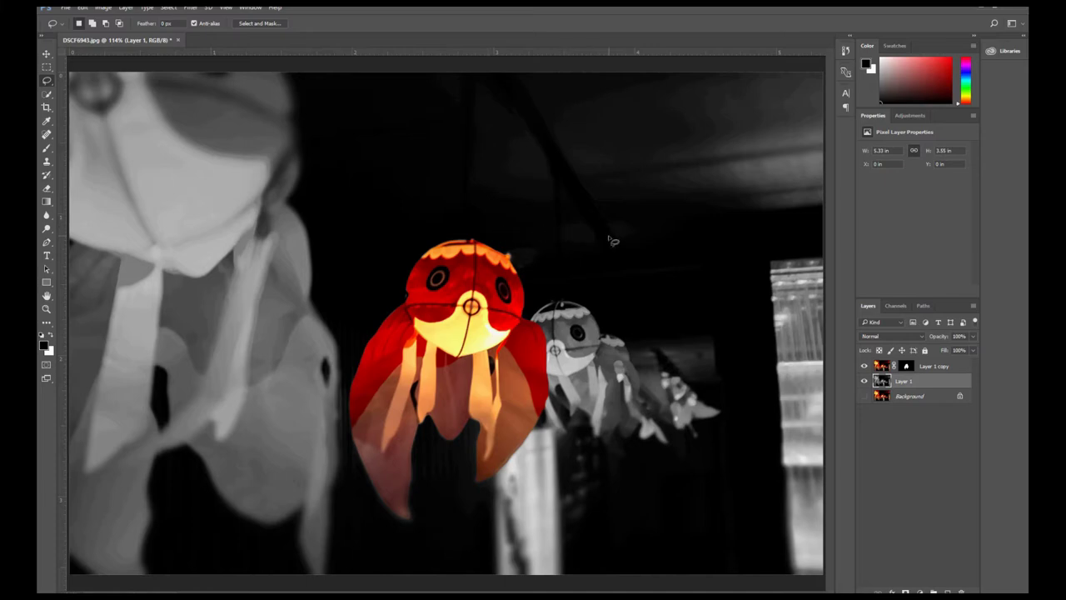
key(Tab)
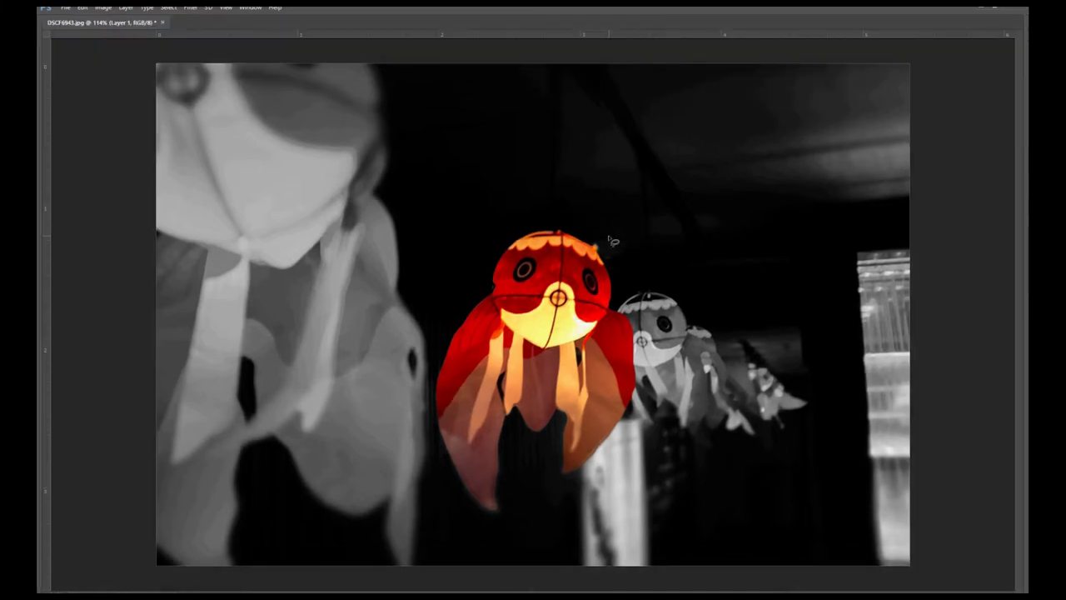